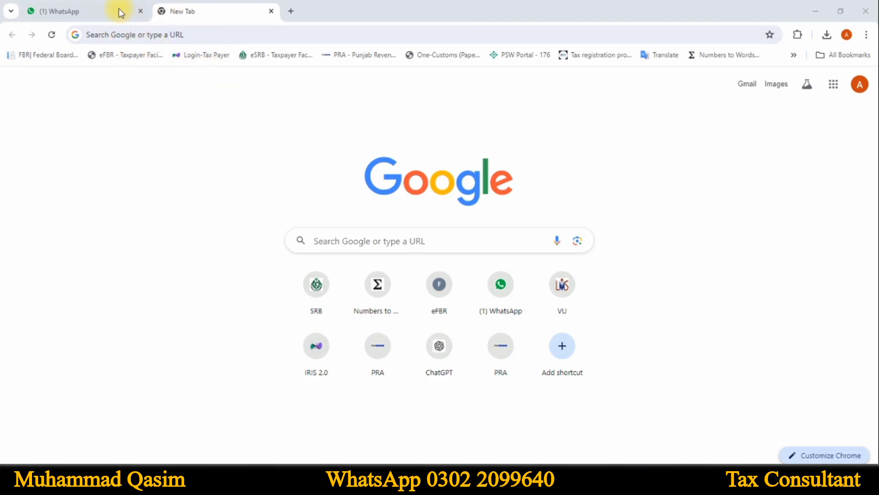
Open fbr.gov.pk and follow the National Sales Tax Return service to the eFBR login page.
click(137, 35)
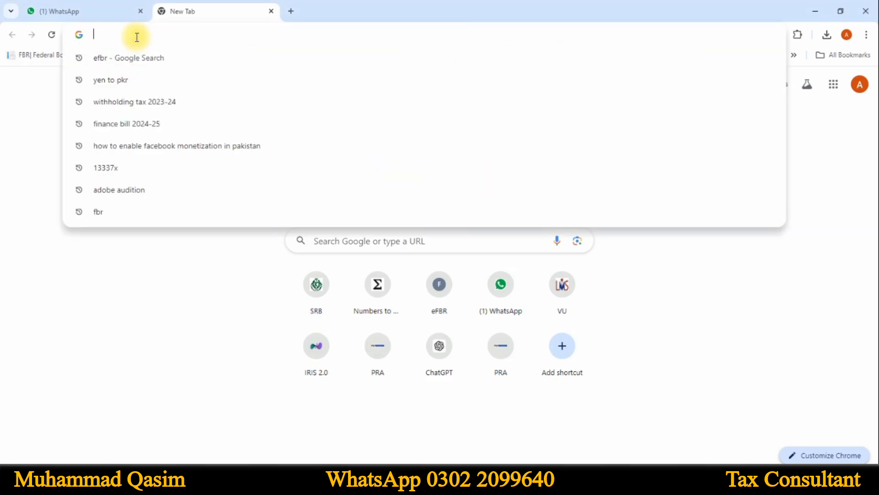
text(fbr.gov.pk)
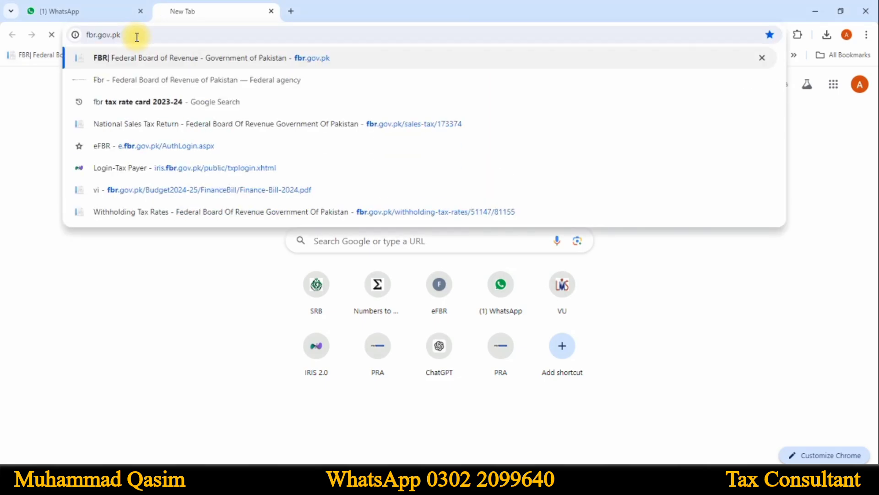
key(Return)
scroll(306, 234, down, 5)
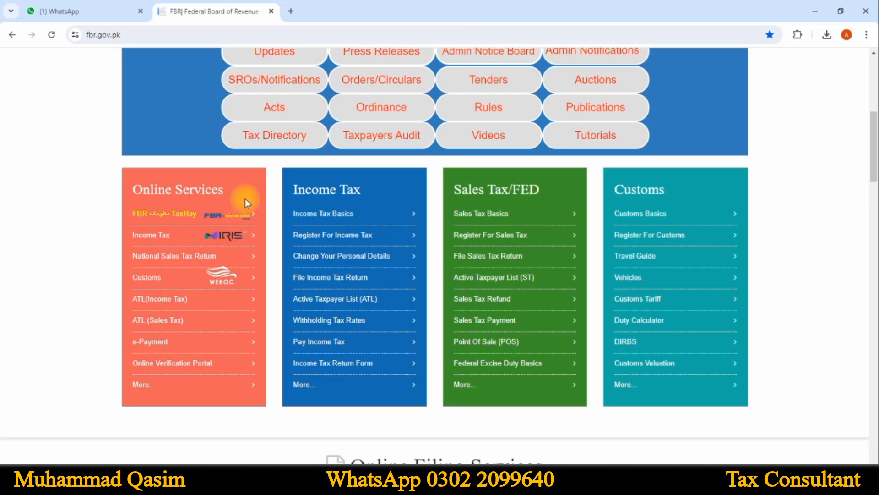
click(168, 258)
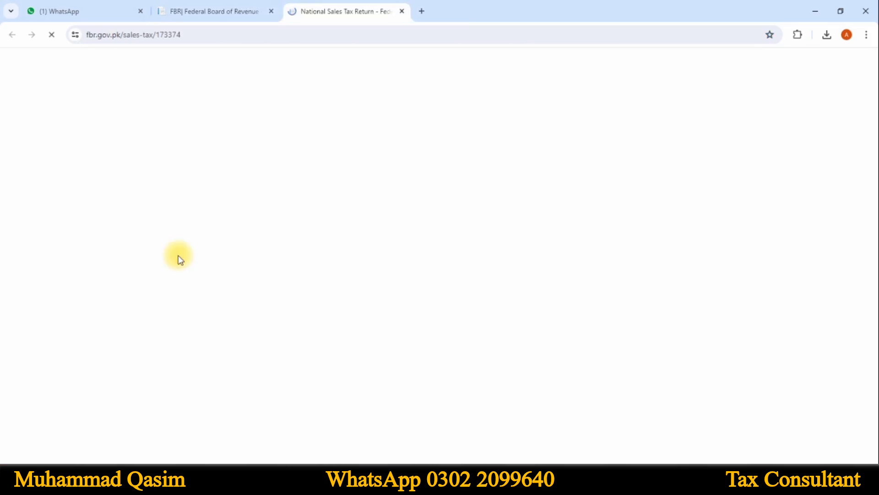
click(56, 230)
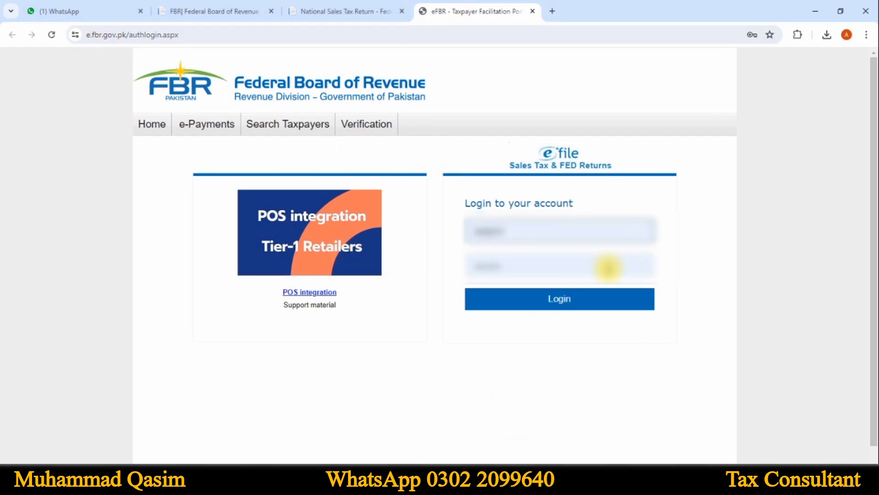
Search Google for efbr in a new tab, open the e-FBR result, and close the earlier FBR tabs.
click(551, 14)
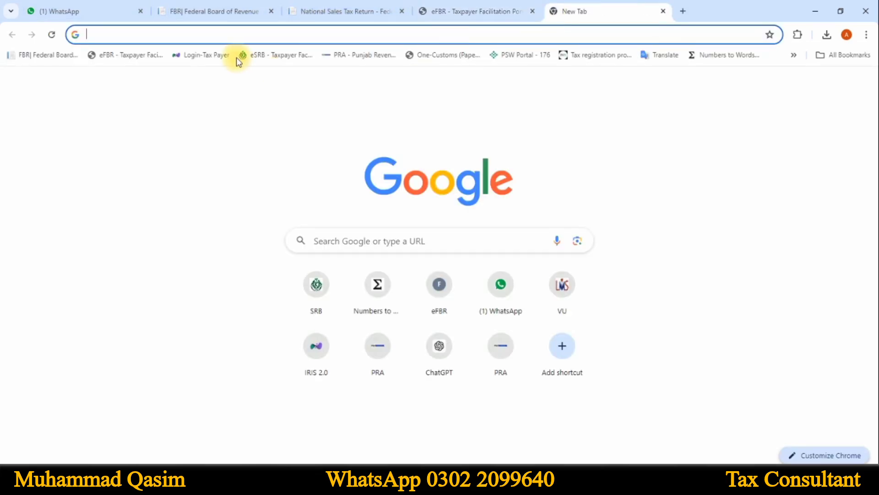
text(efbr)
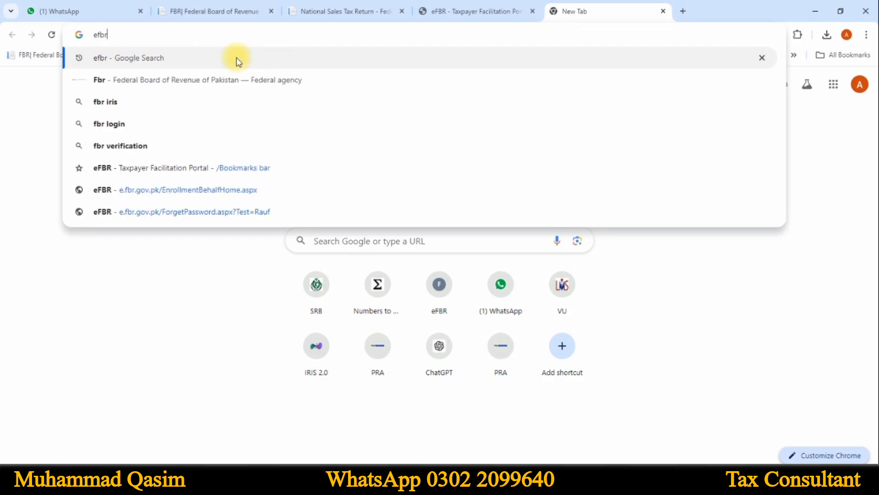
key(Return)
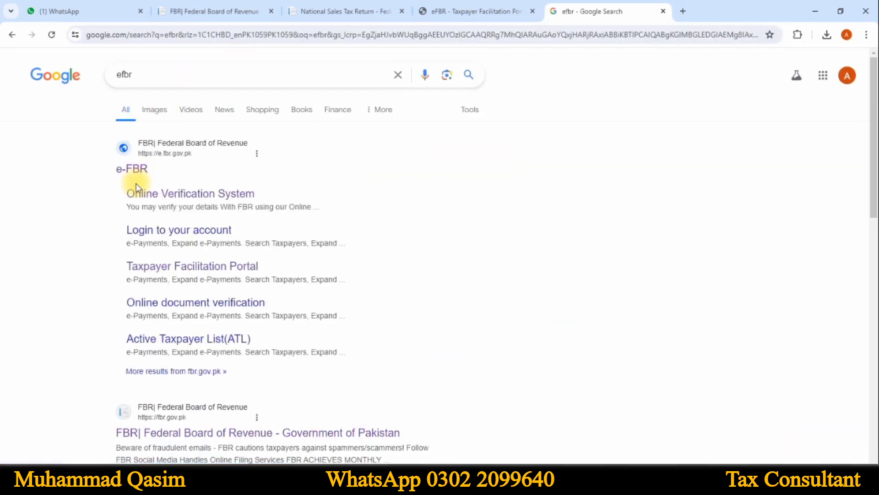
click(143, 169)
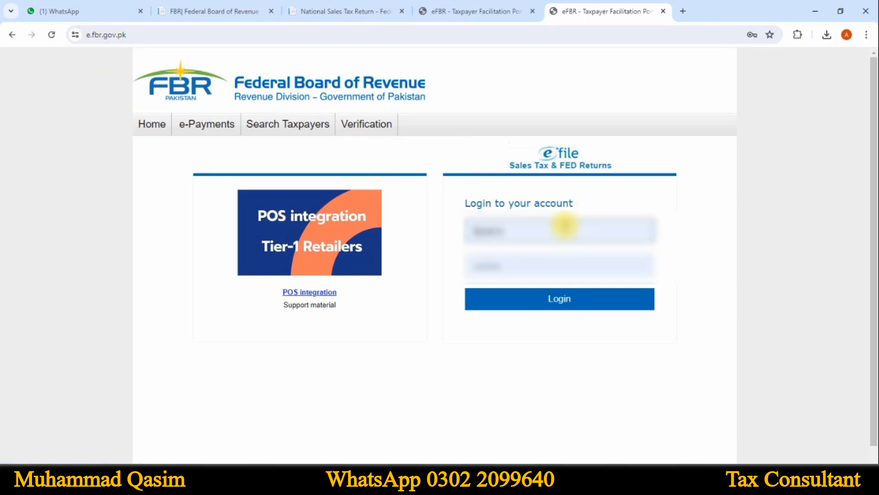
click(533, 11)
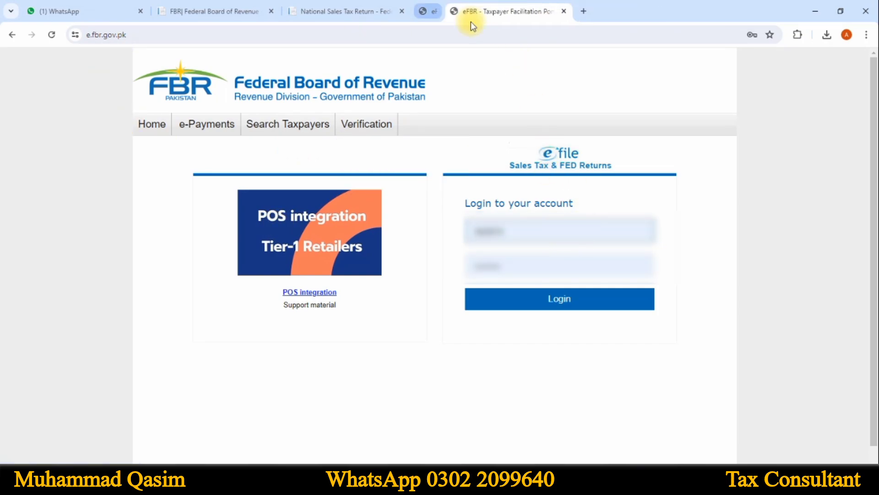
click(399, 11)
Fill in the taxpayer's saved user ID and account password and log in to eFBR.
click(465, 224)
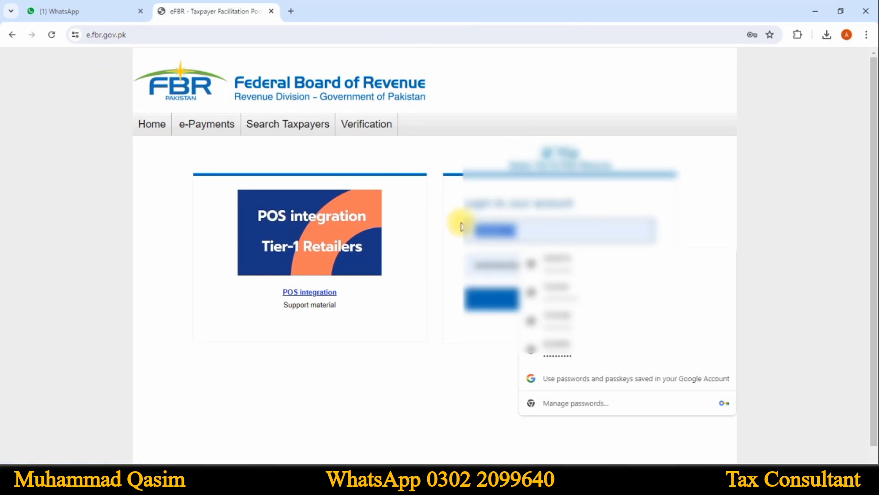
click(560, 257)
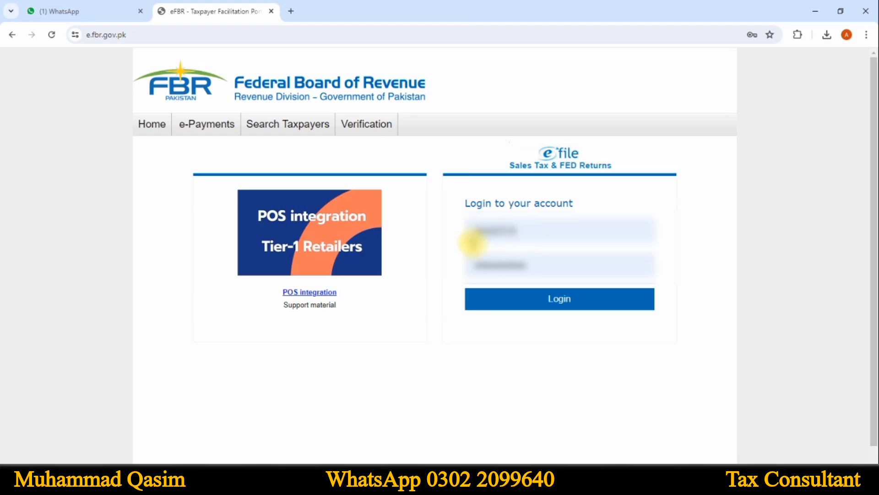
click(562, 302)
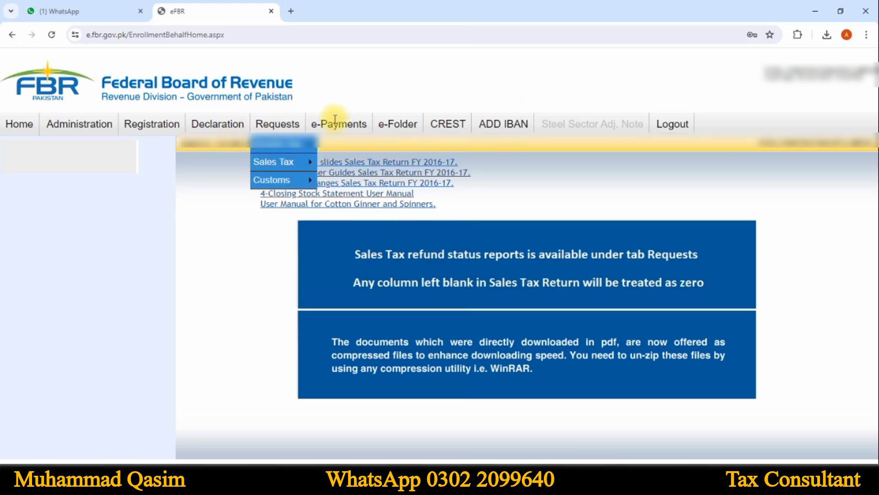
Open the e-payment creation form for Income Tax.
mouse_move(336, 128)
mouse_move(337, 161)
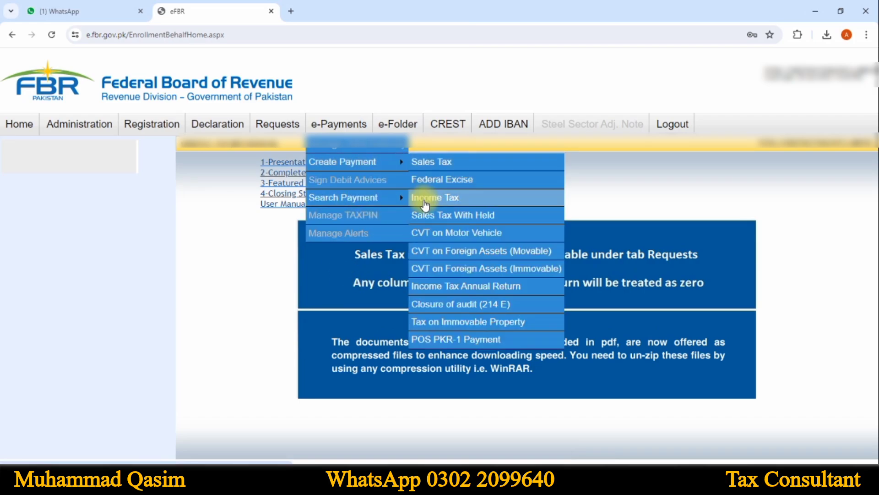
click(451, 201)
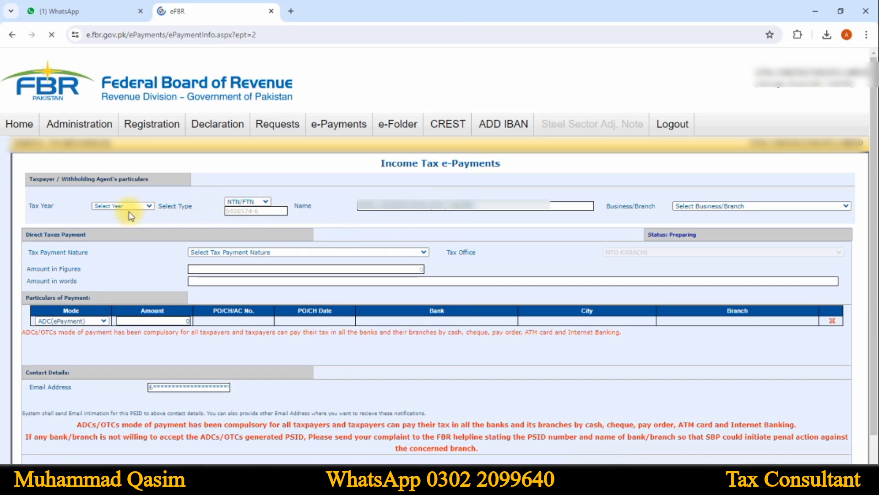
Check the tax year and surcharge amount in the section 161 order PDF in Acrobat, and set the eFBR form's tax year to 2023.
click(111, 206)
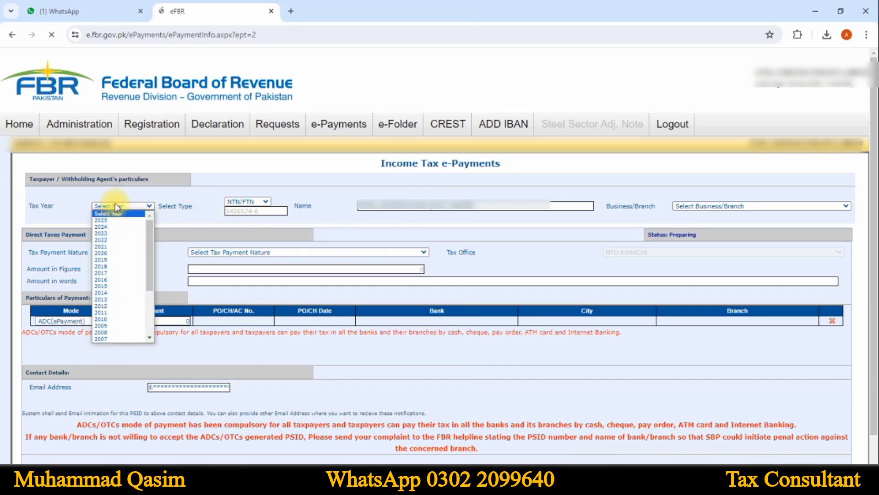
key(alt+Tab)
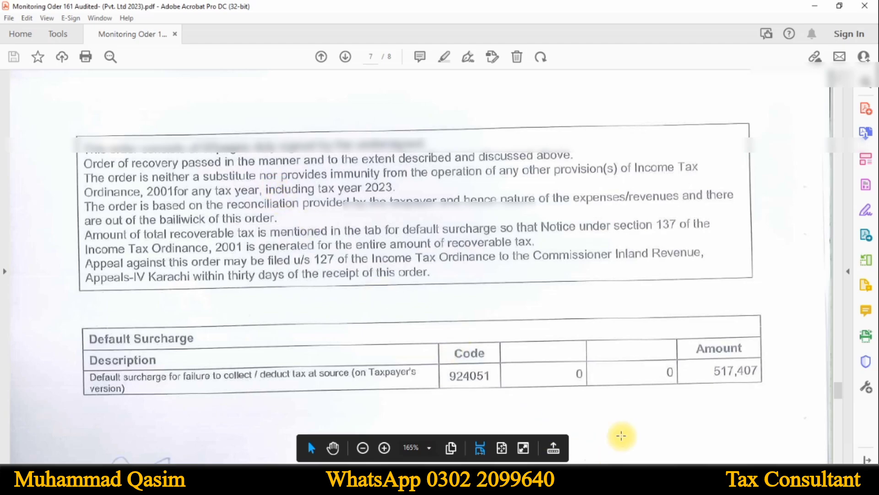
key(Home)
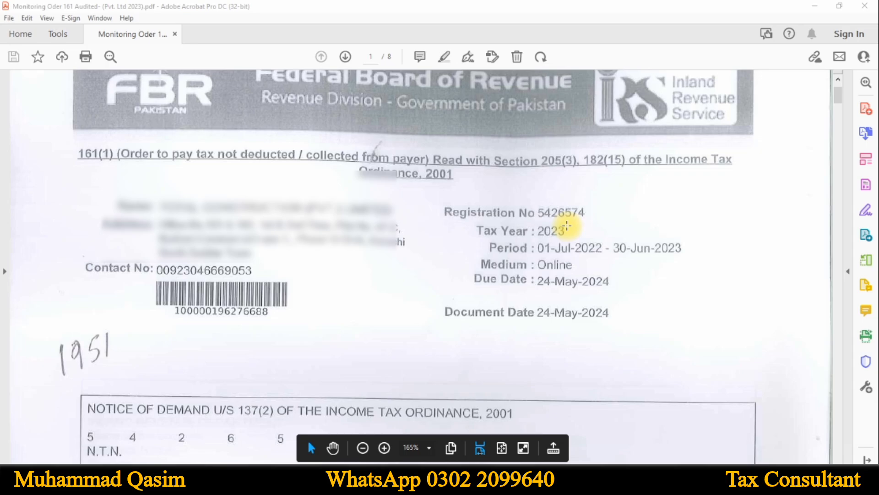
scroll(819, 458, down, 20)
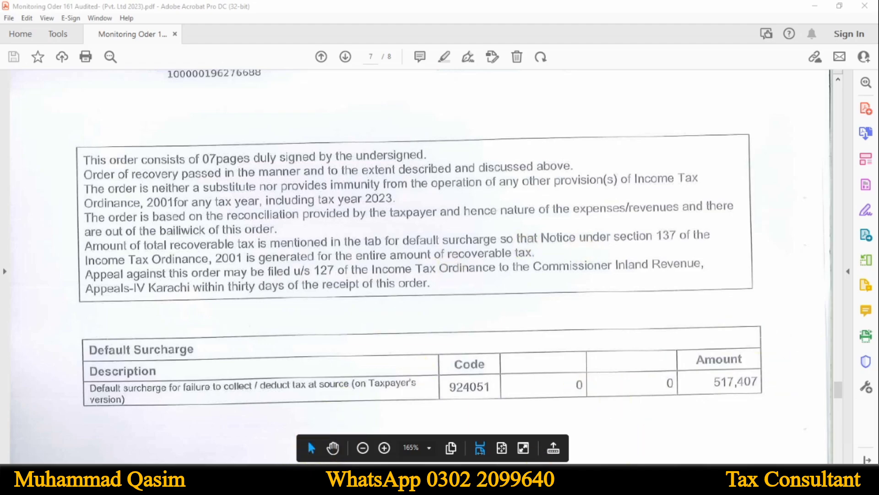
key(alt+Tab)
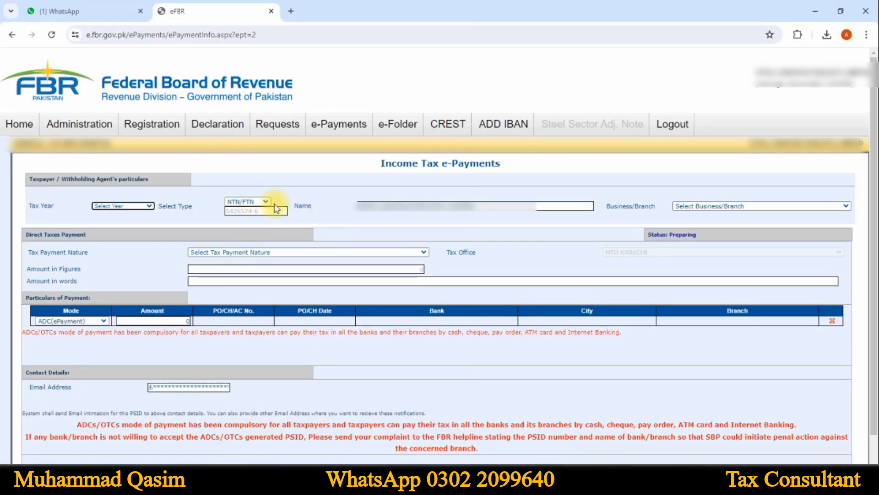
click(122, 206)
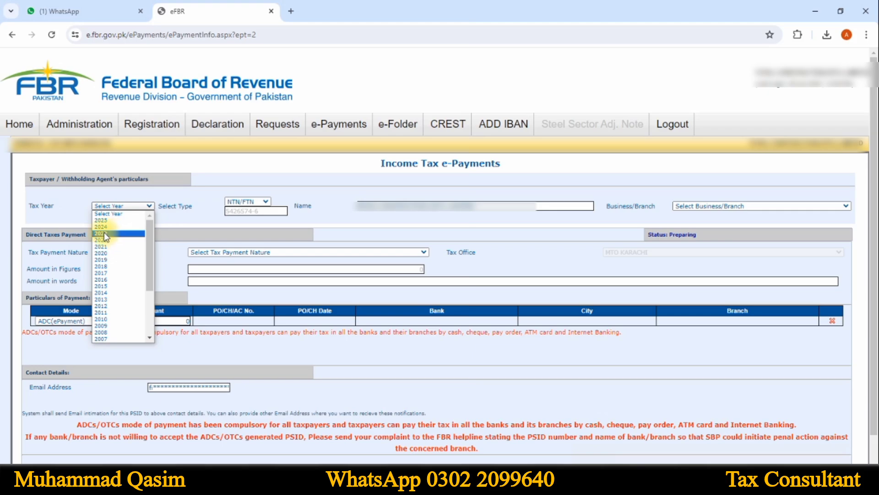
click(115, 233)
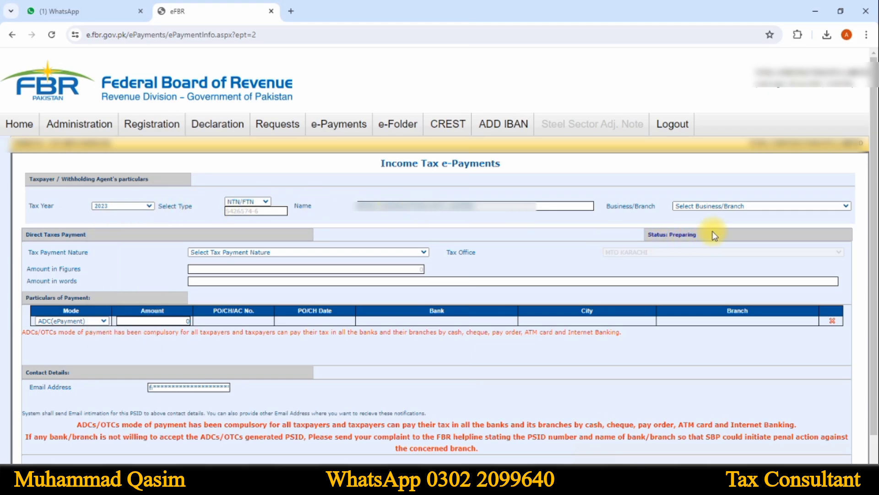
Set the payment nature to Demanded Income Tax with section 9204 - 137 - Demanded Income Tax, and enter 517,407 as the amount in figures.
click(209, 253)
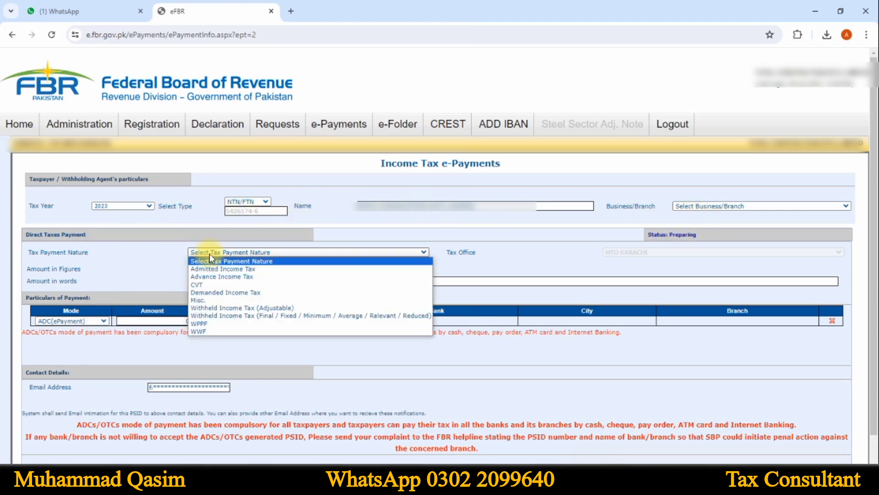
click(198, 295)
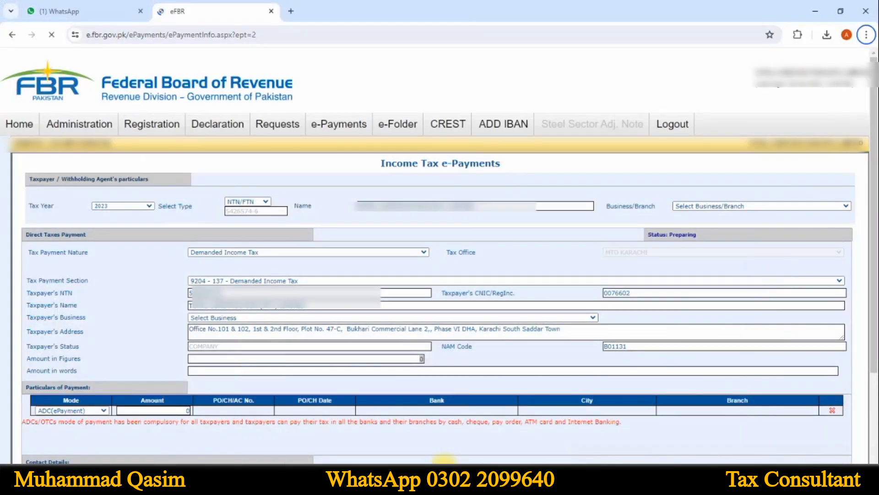
click(421, 358)
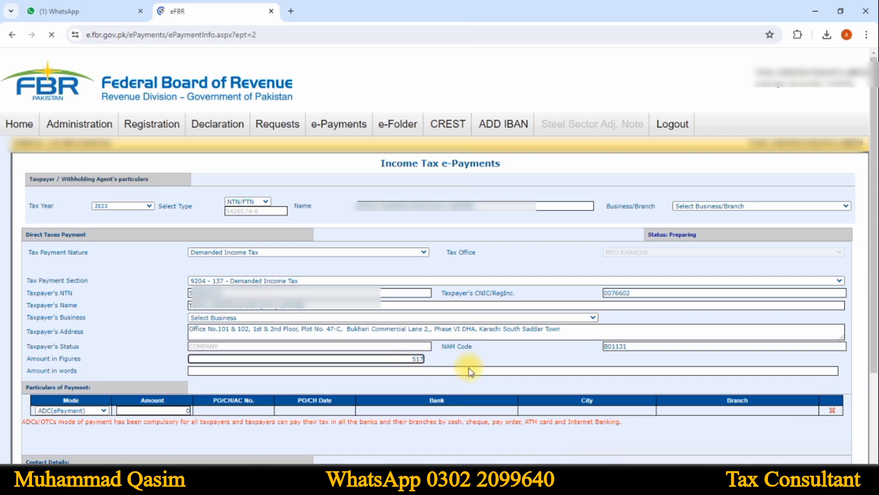
click(469, 372)
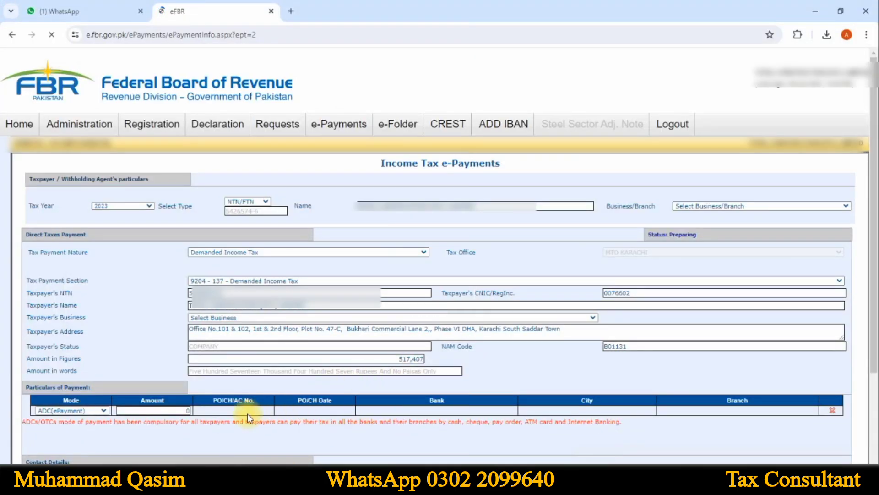
Enter 517,407 as the amount of the ADC(ePayment) row under the payment particulars.
click(185, 411)
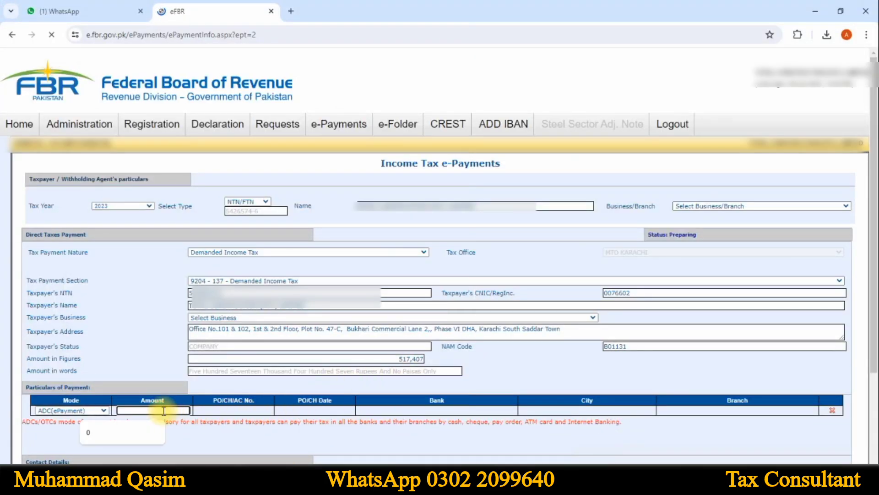
scroll(177, 394, down, 1)
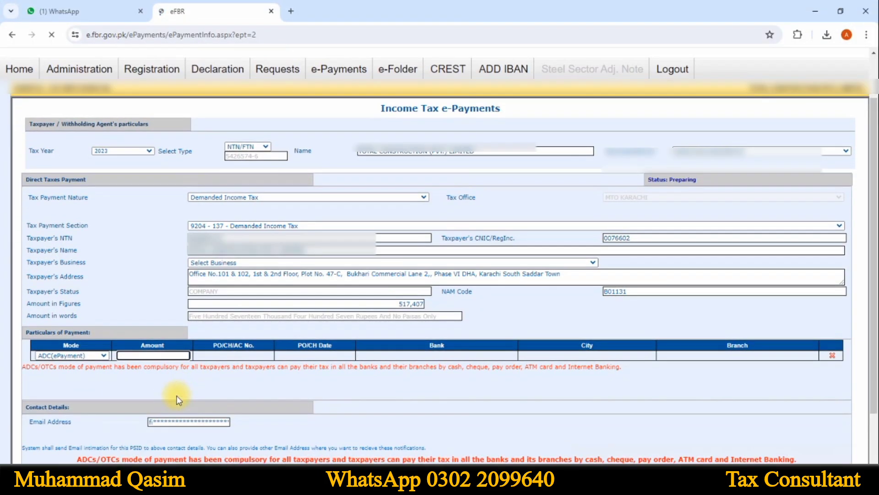
click(176, 355)
text(517,407)
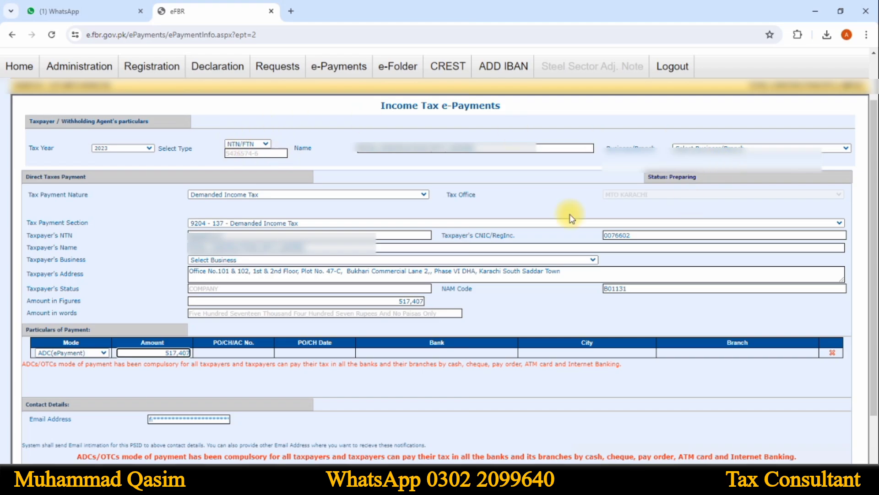
Create the income tax e-payment, review its details, and confirm it to generate the PSID.
scroll(379, 244, down, 2)
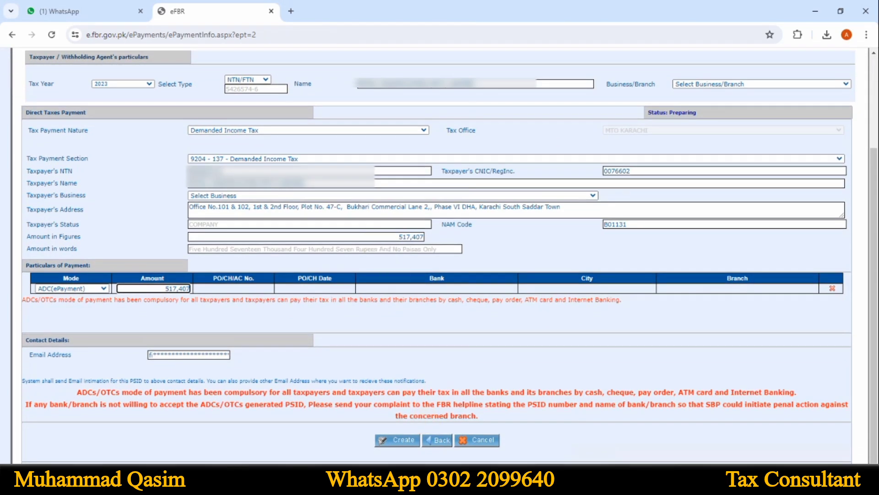
click(397, 442)
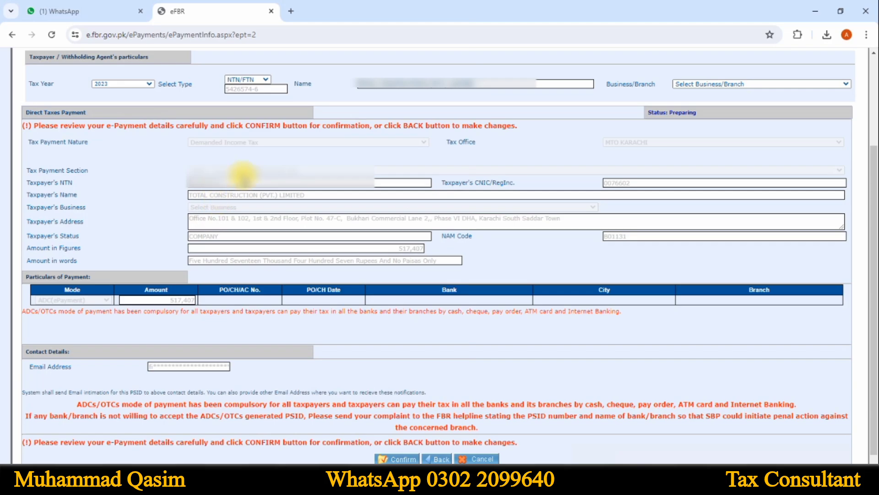
scroll(302, 179, down, 1)
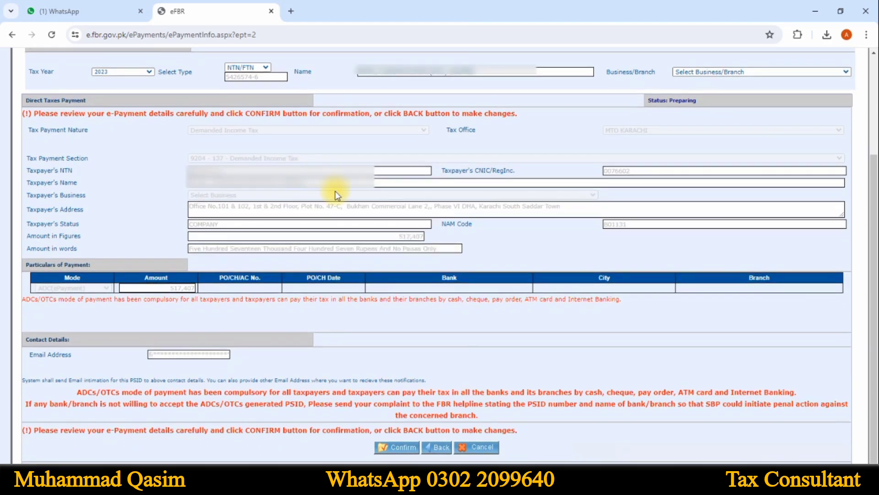
click(395, 448)
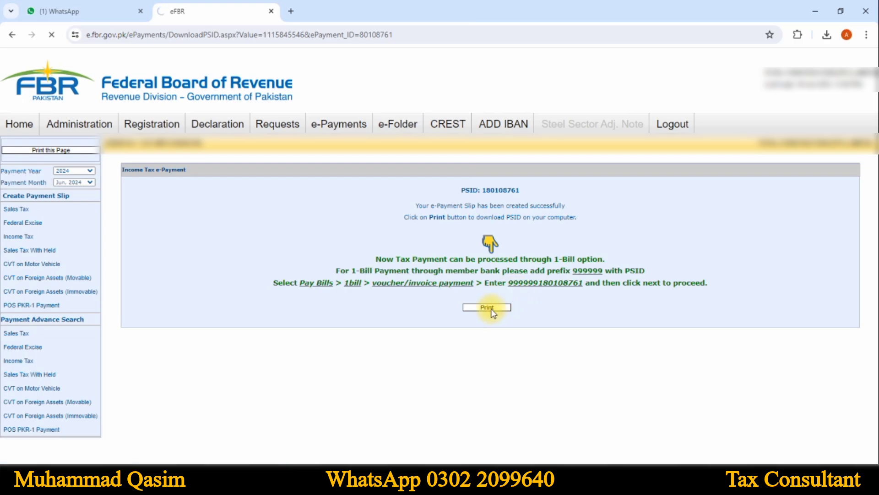
Download the PSID payment slip and open the resulting challan PDF.
click(491, 310)
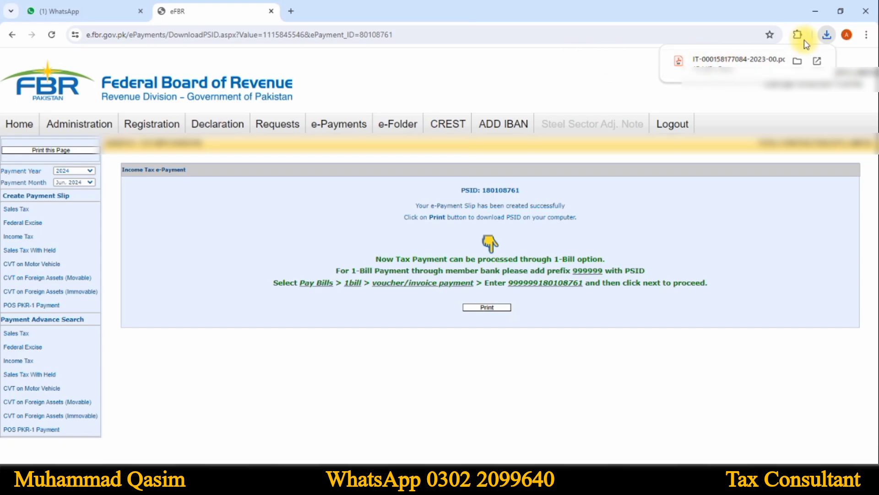
click(738, 60)
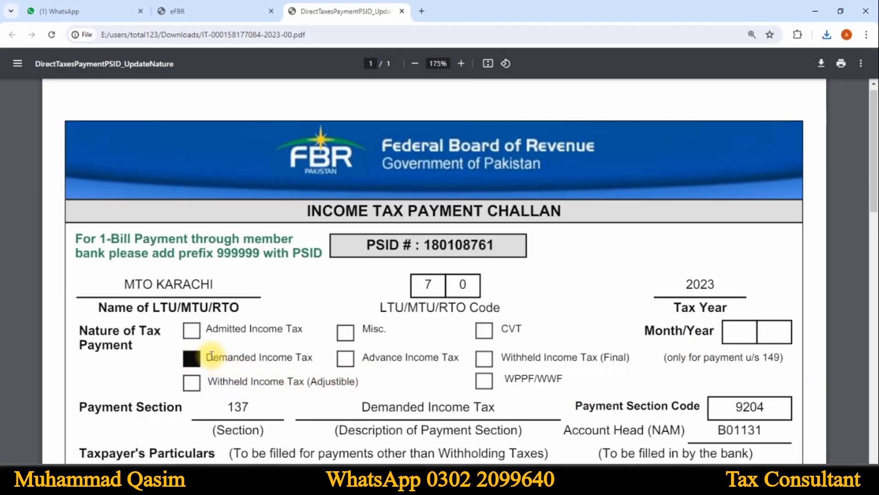
Review the challan's nature of tax payment, tax year, LTU/MTU/RTO code, 1-Bill prefix instruction and amount of tax.
drag(197, 358, 326, 357)
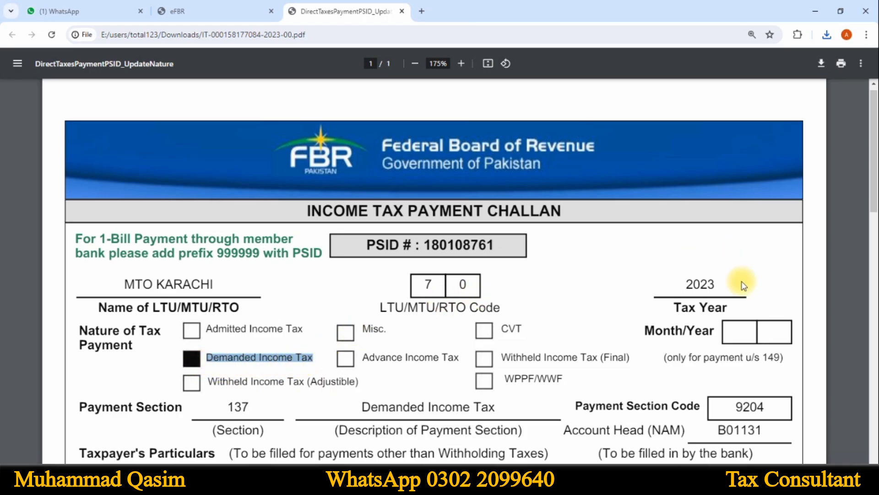
drag(680, 285, 718, 284)
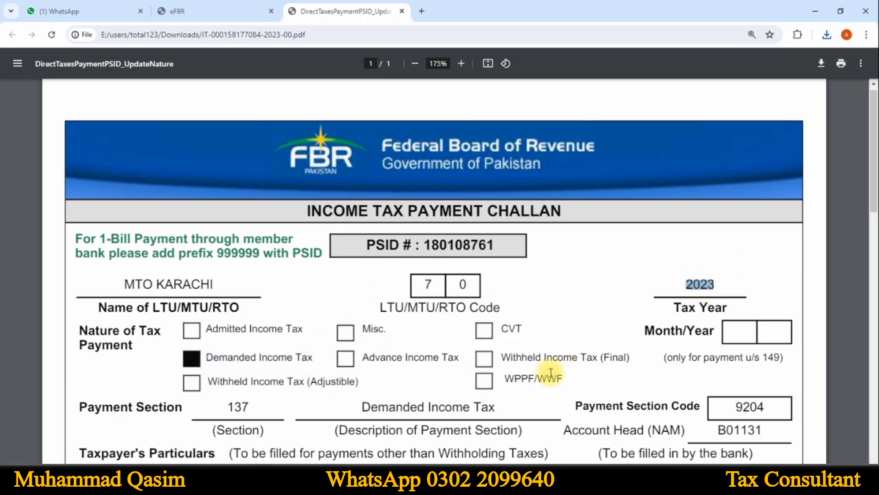
drag(436, 285, 401, 282)
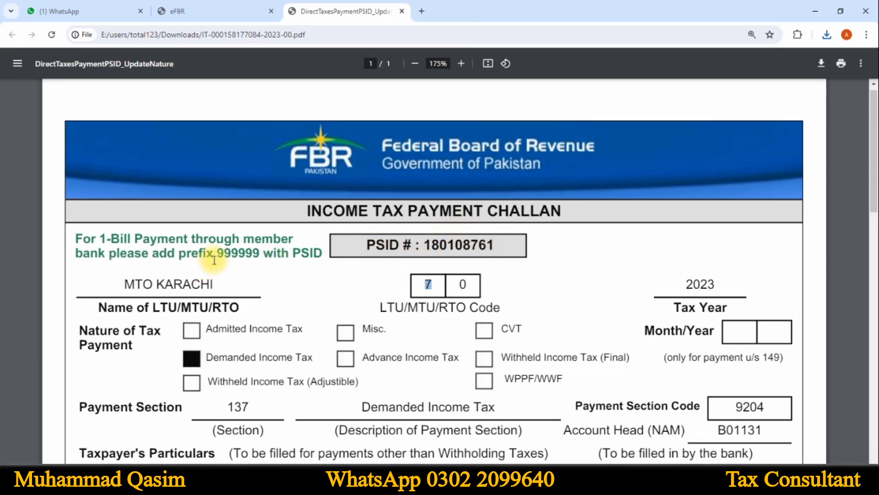
drag(216, 255, 254, 255)
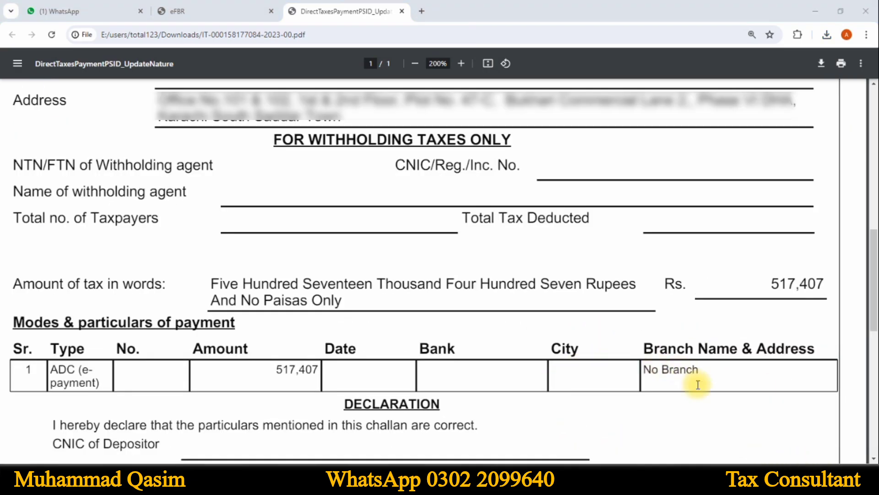
drag(772, 284, 816, 285)
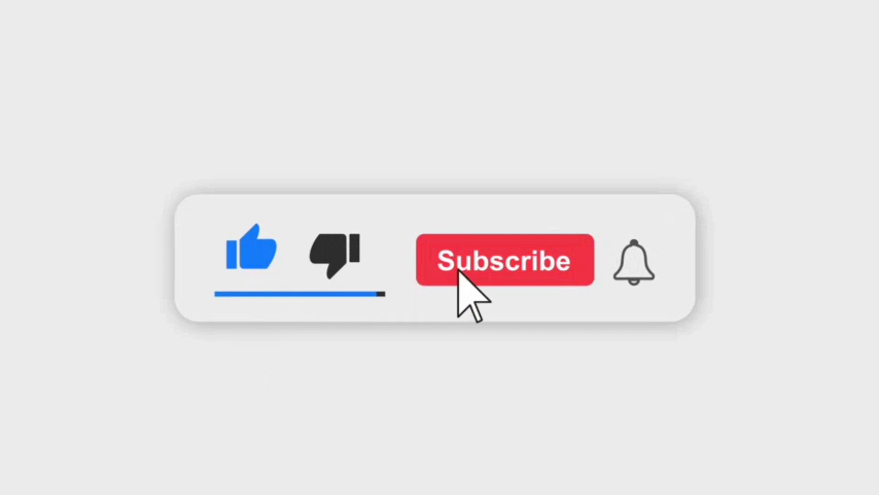
click(646, 263)
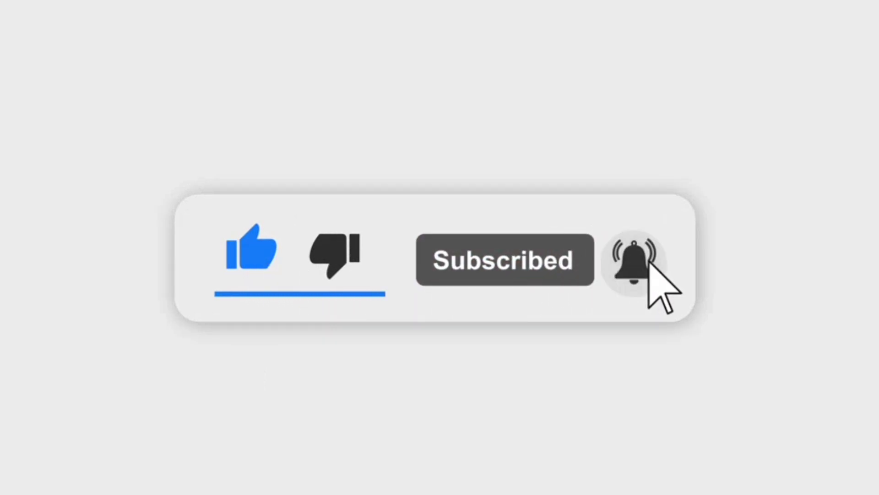